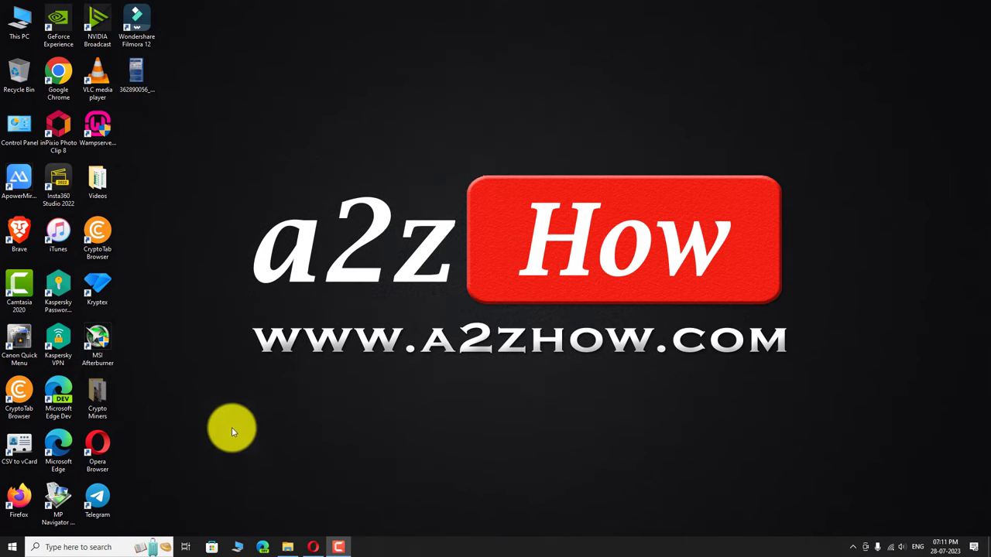
Open twitter.com in Firefox and start creating a new account.
double_click(22, 496)
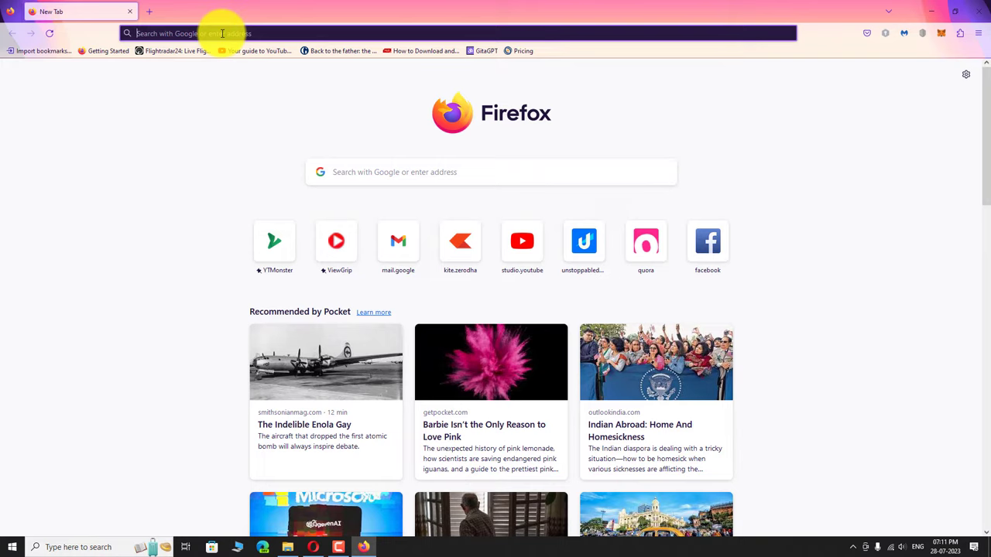
left_click(222, 33)
type("twitter.com")
key("Return")
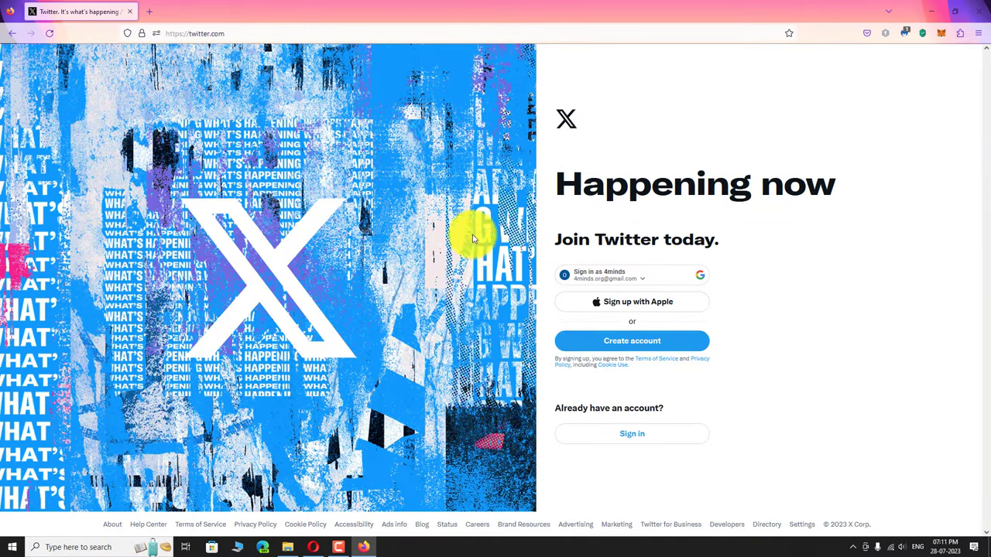
left_click(625, 343)
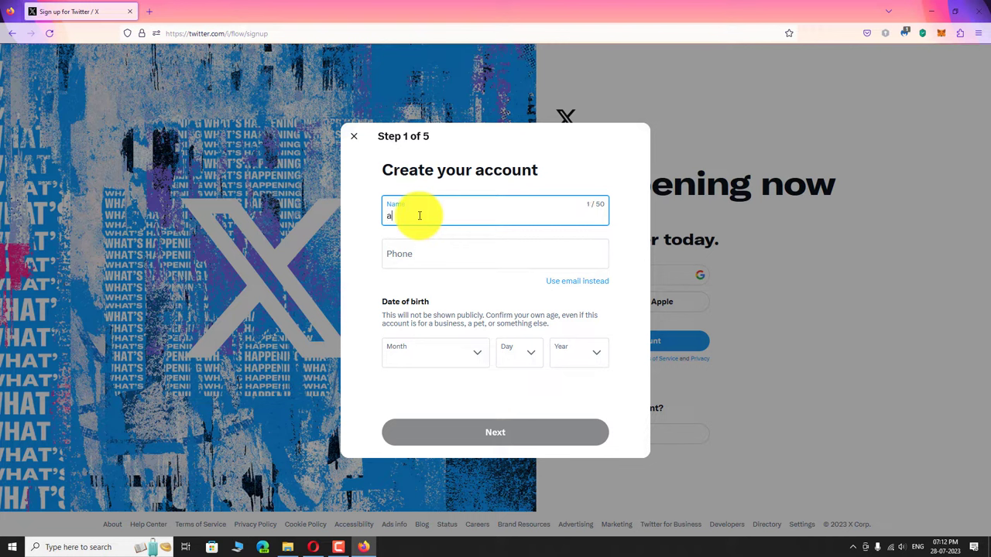
Enter a2zhow as the account name, switch from phone to email sign-up, and fill in the account's email address.
key("Tab")
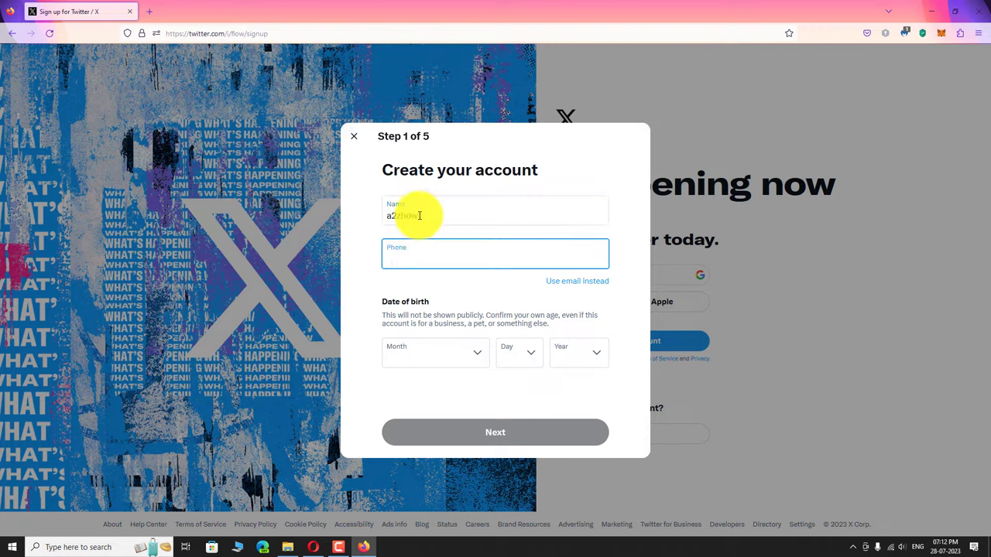
left_click(569, 284)
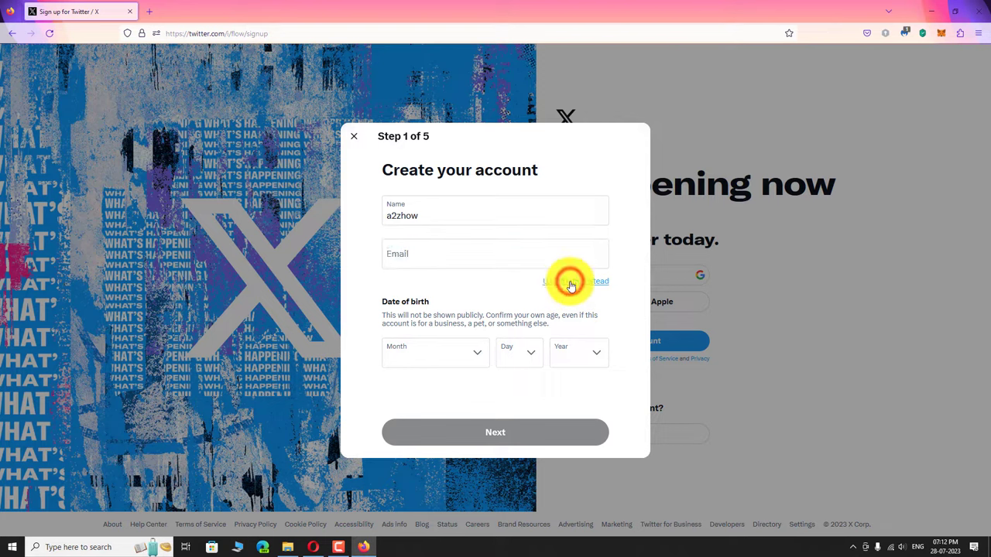
left_click(407, 257)
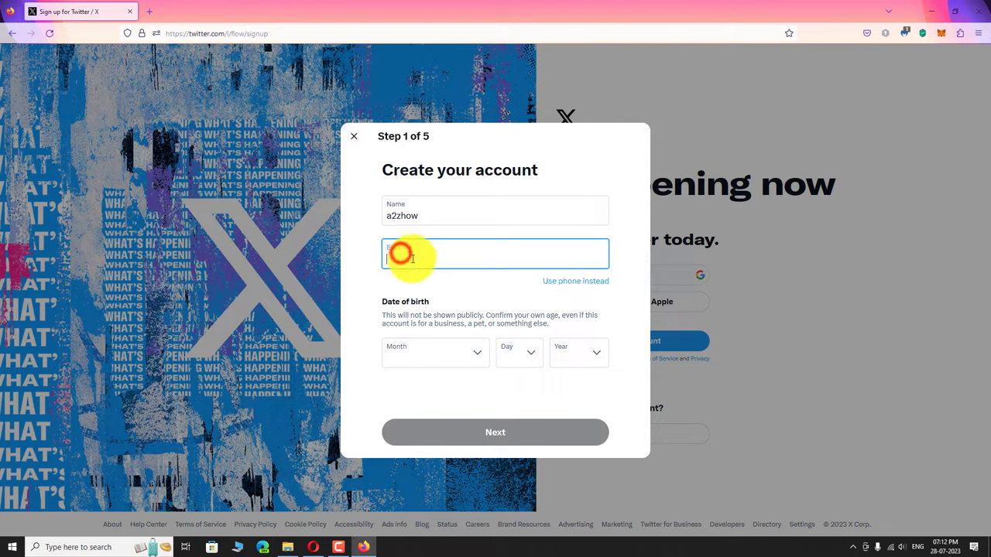
left_click(442, 297)
Fill in the month, day and year of the account holder's date of birth.
left_click(482, 361)
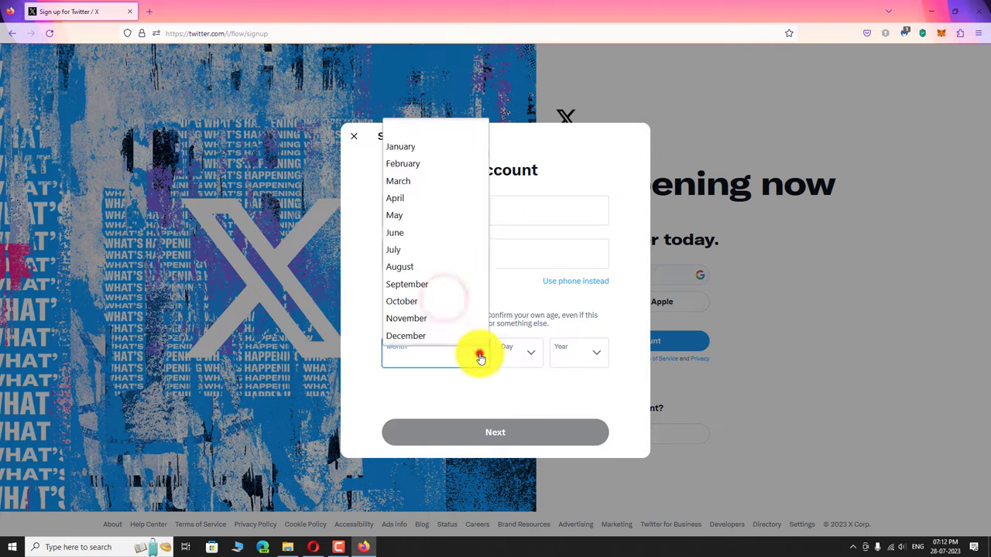
left_click(457, 335)
left_click(533, 360)
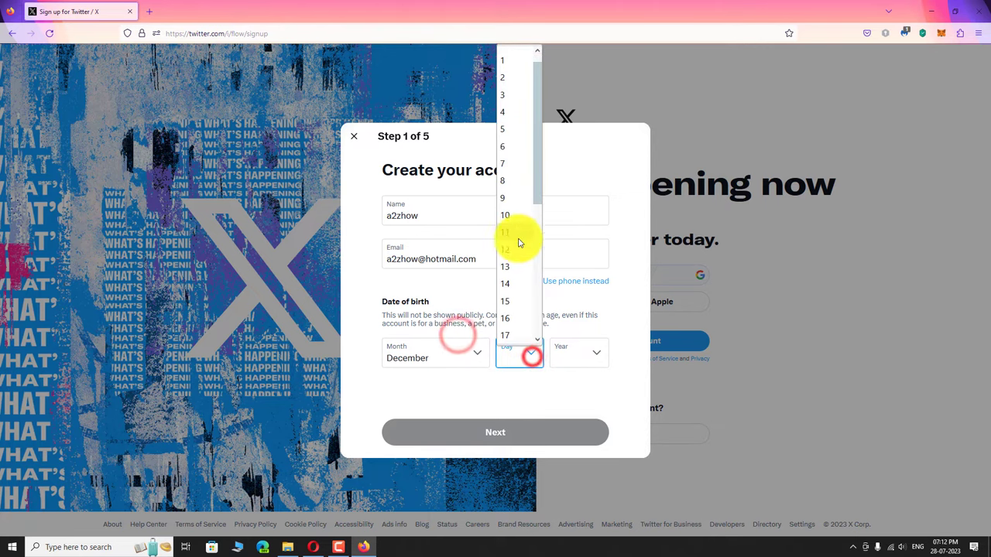
left_click(515, 228)
left_click(593, 360)
scroll(582, 280, "down", 10)
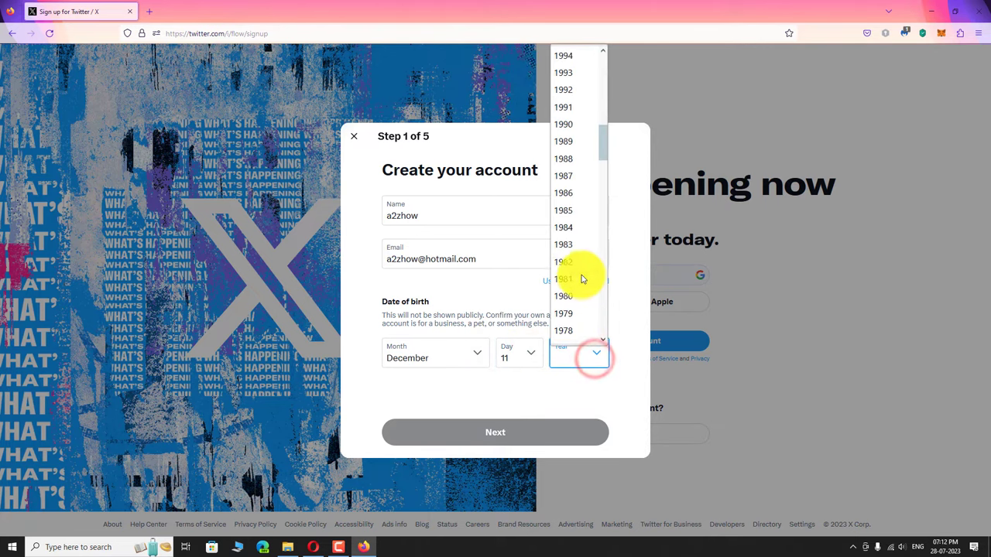
left_click(566, 193)
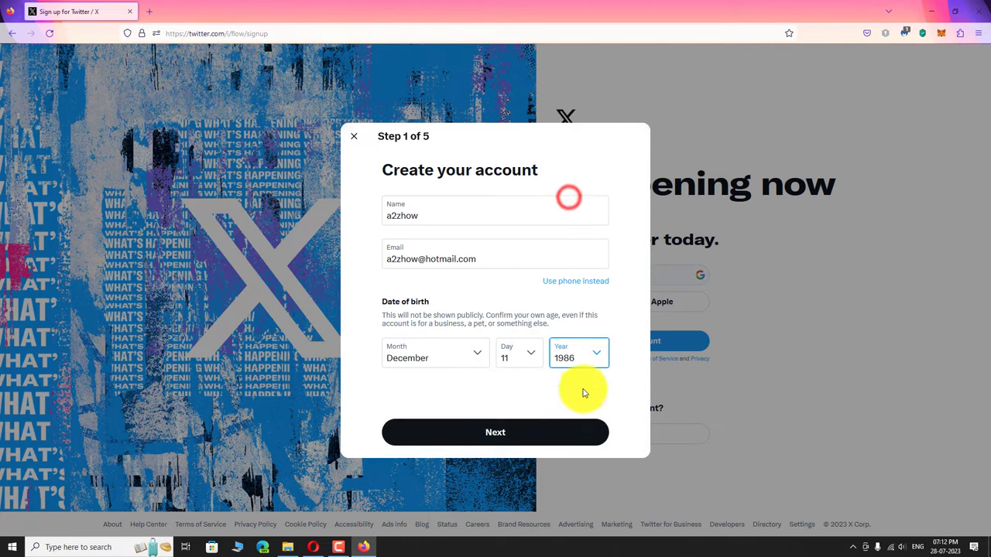
Keep content tracking enabled in the experience settings and submit the reviewed account details to sign up.
left_click(506, 430)
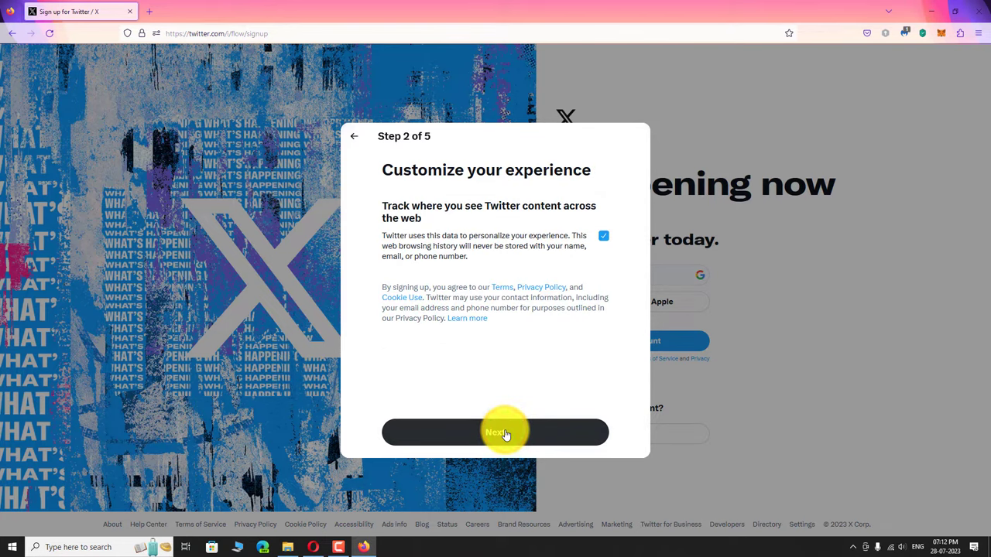
left_click(504, 432)
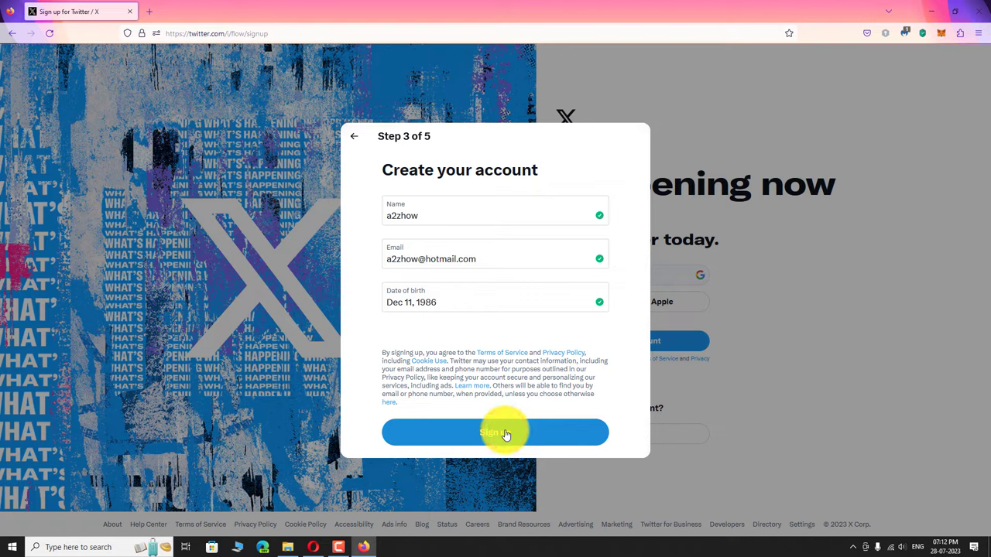
left_click(505, 433)
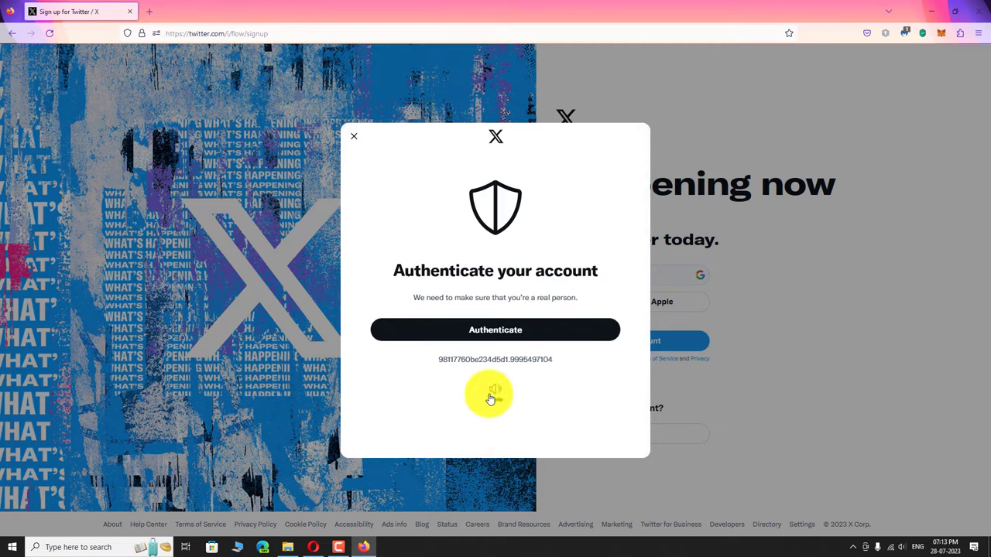
Authenticate the account by rotating the animal to face the hand's direction in both puzzle rounds and submitting each answer.
left_click(503, 335)
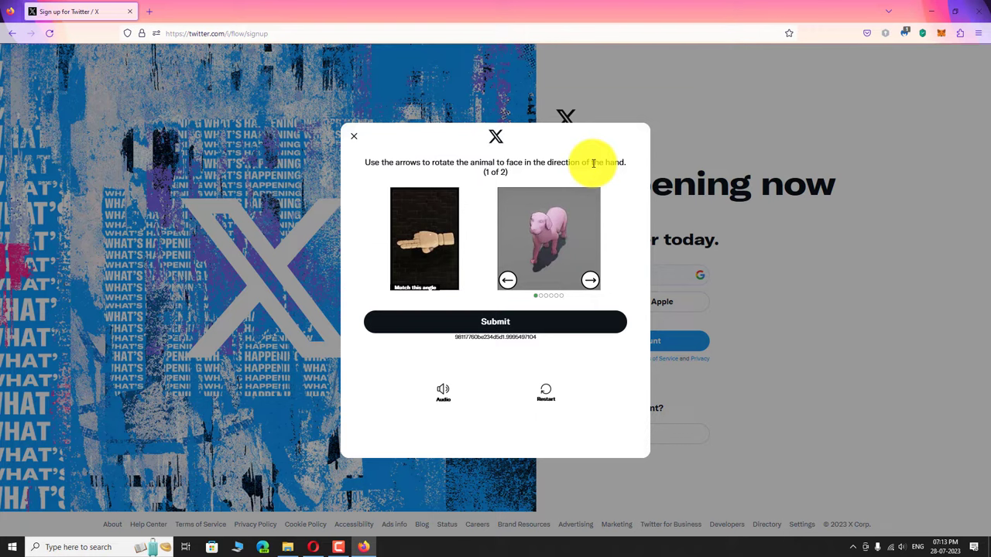
left_click(508, 282)
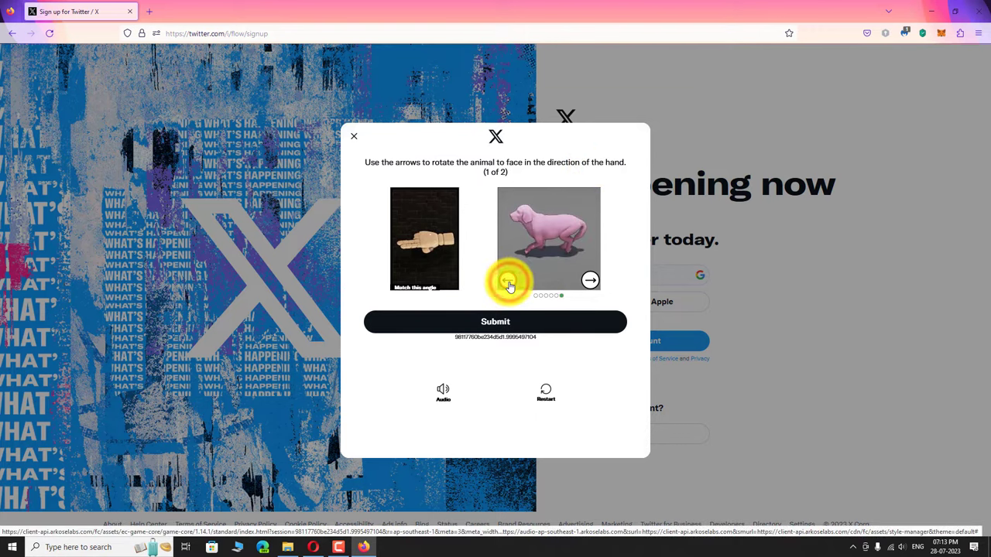
left_click(495, 322)
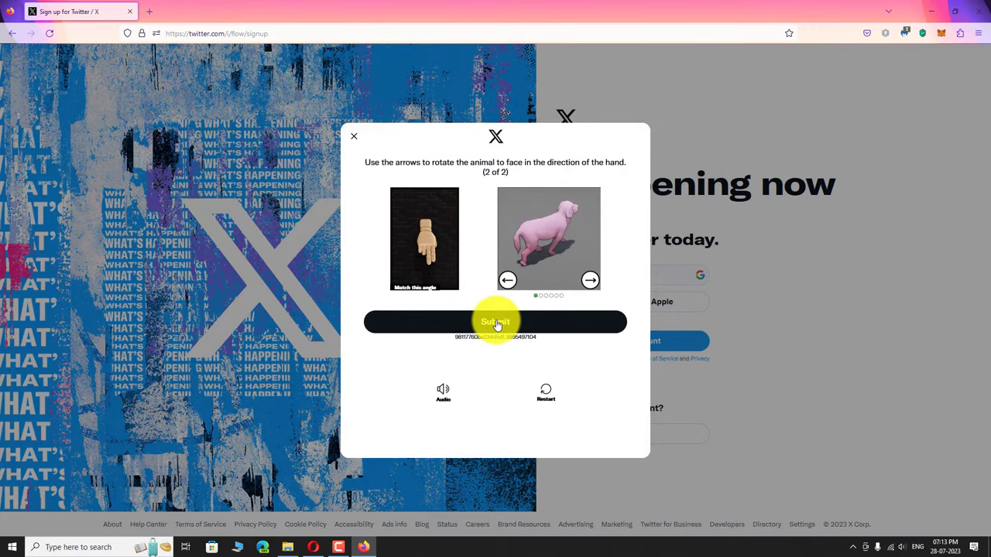
left_click(589, 280)
left_click(590, 280)
left_click(590, 281)
left_click(589, 282)
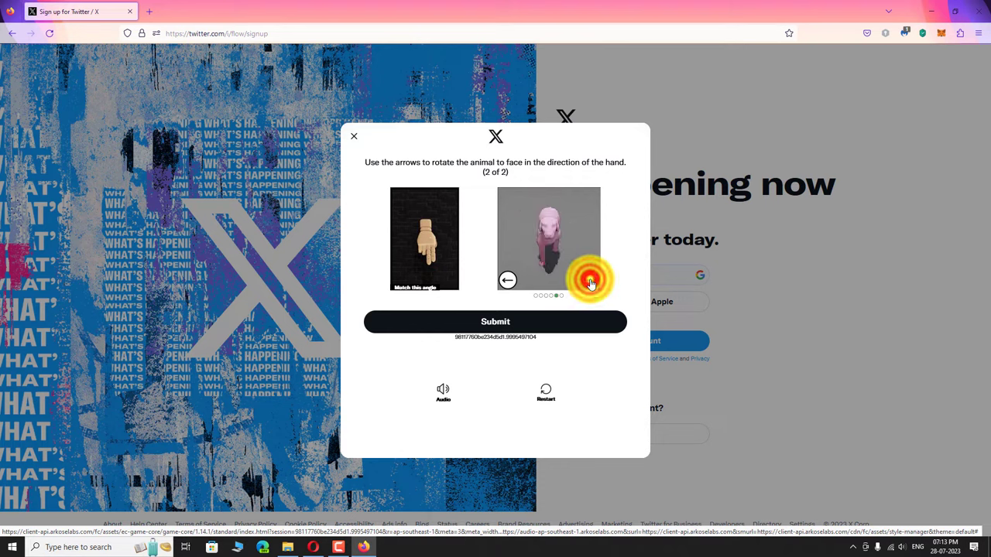
left_click(504, 320)
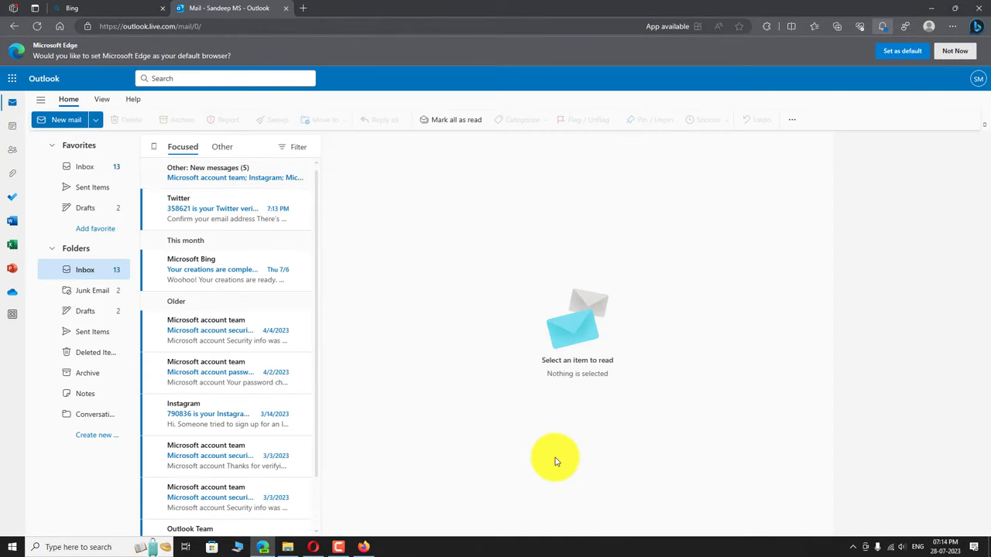
Open Twitter's confirmation email in Outlook and copy the verification code from it.
left_click(214, 207)
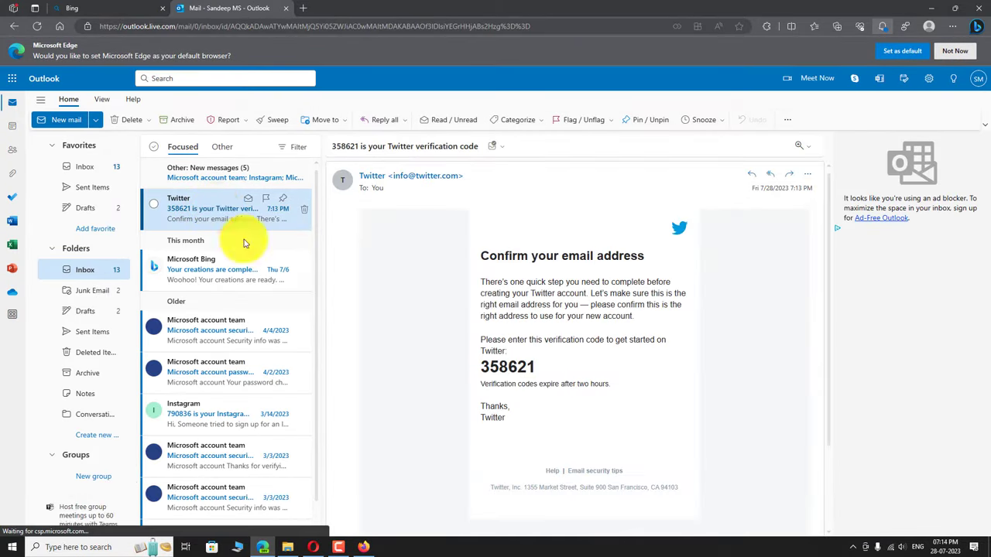
double_click(507, 367)
key("ctrl+c")
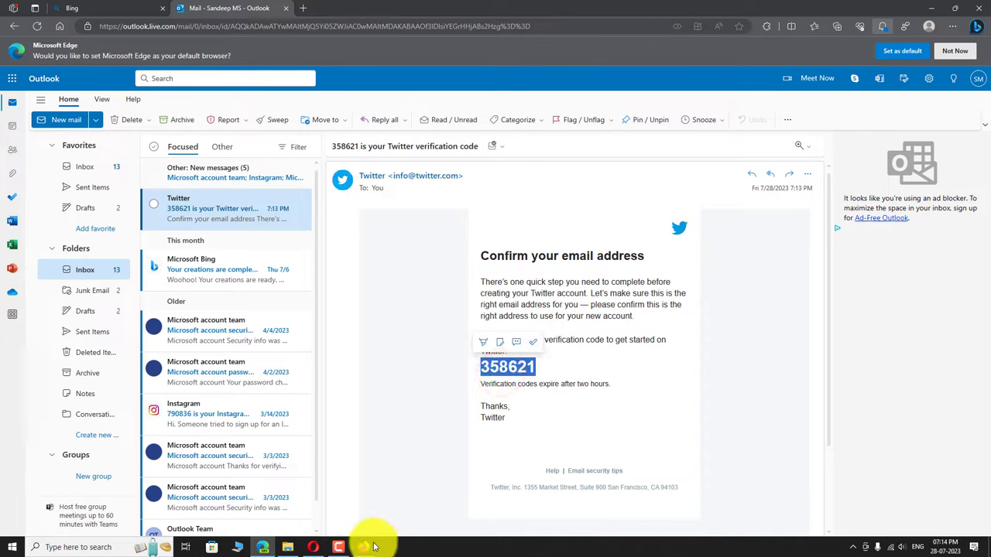
Switch back to Firefox, submit the copied verification code, and set the account password.
left_click(363, 546)
key("ctrl+v")
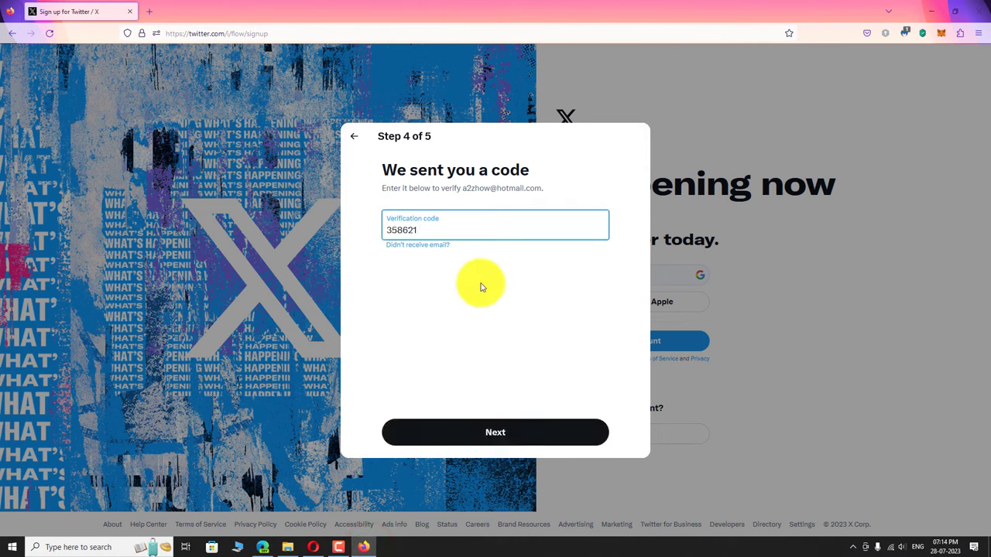
left_click(496, 433)
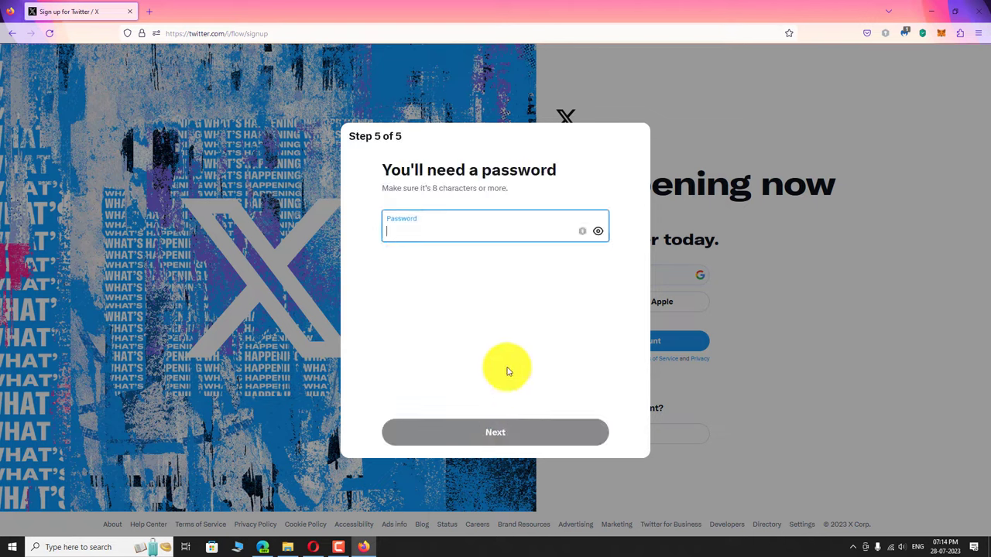
type("••••••••••••")
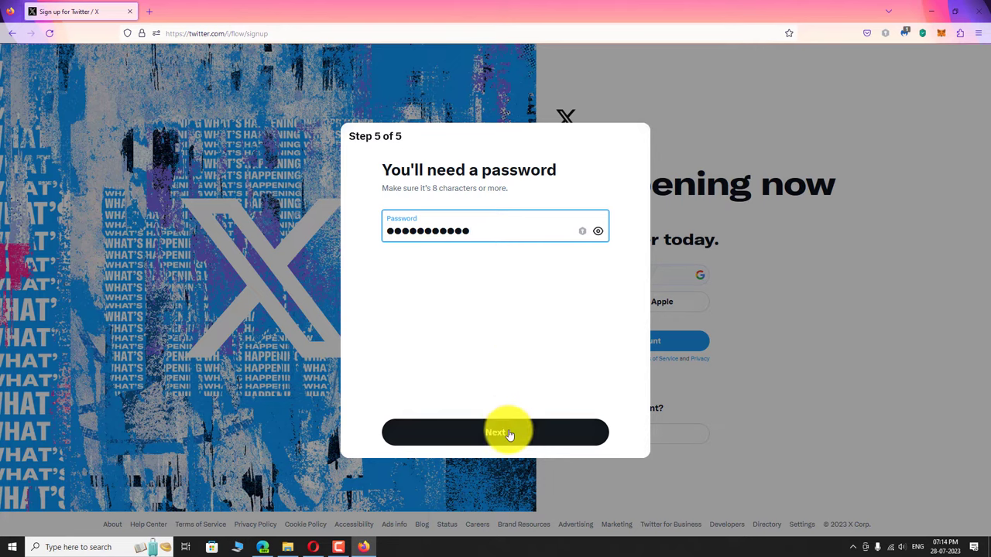
left_click(508, 435)
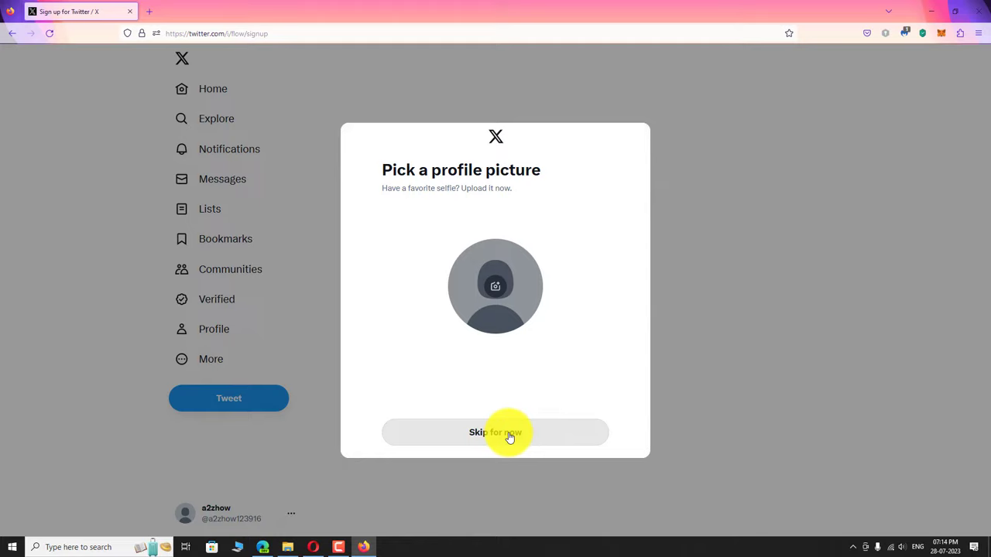
Upload A2ZHOW-Circle-Icon from the Desktop as the profile picture, apply it uncropped, and continue.
left_click(496, 288)
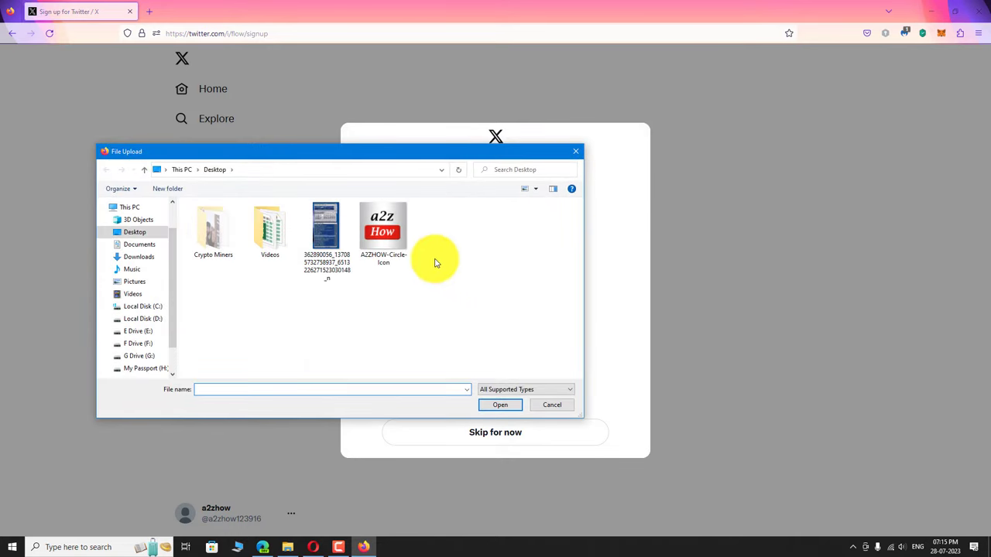
left_click(382, 225)
left_click(499, 405)
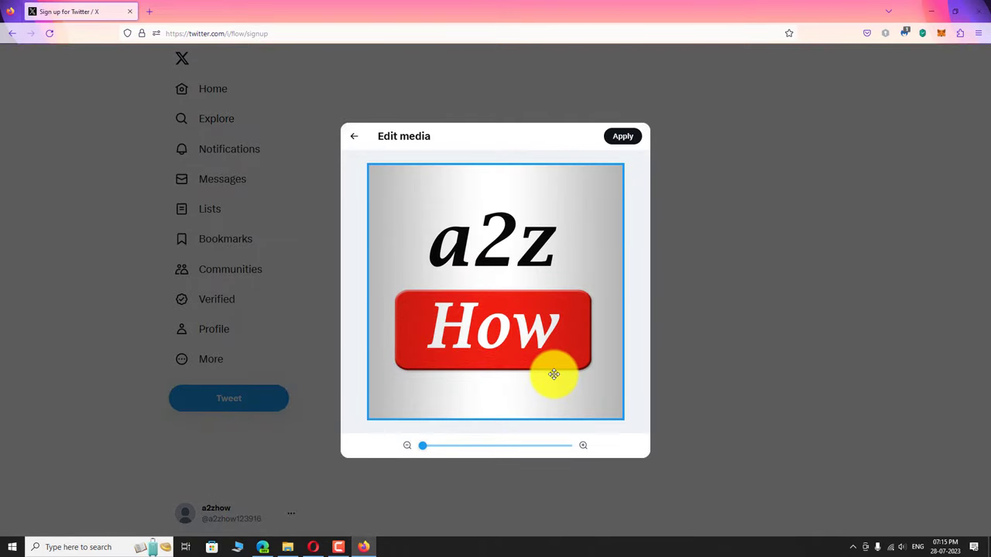
left_click(628, 139)
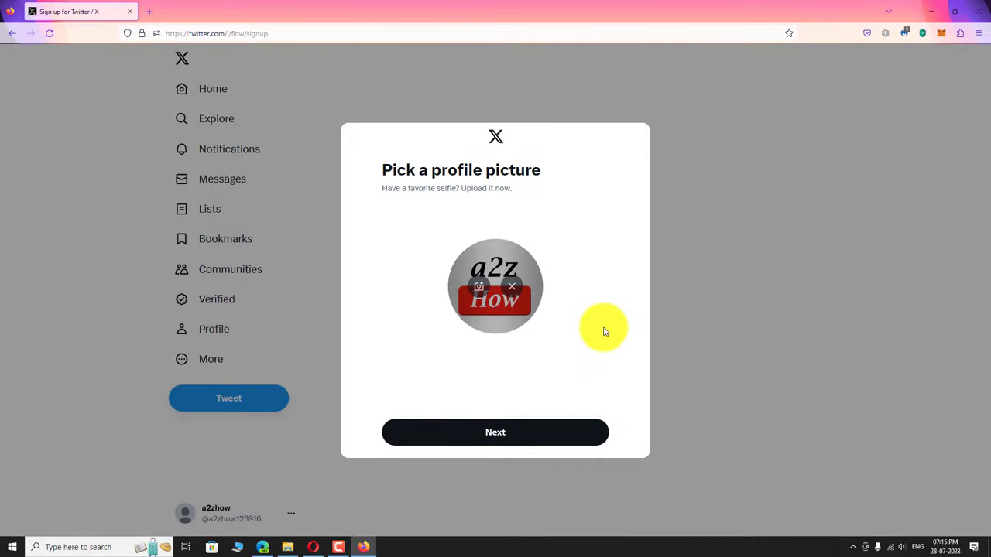
left_click(496, 431)
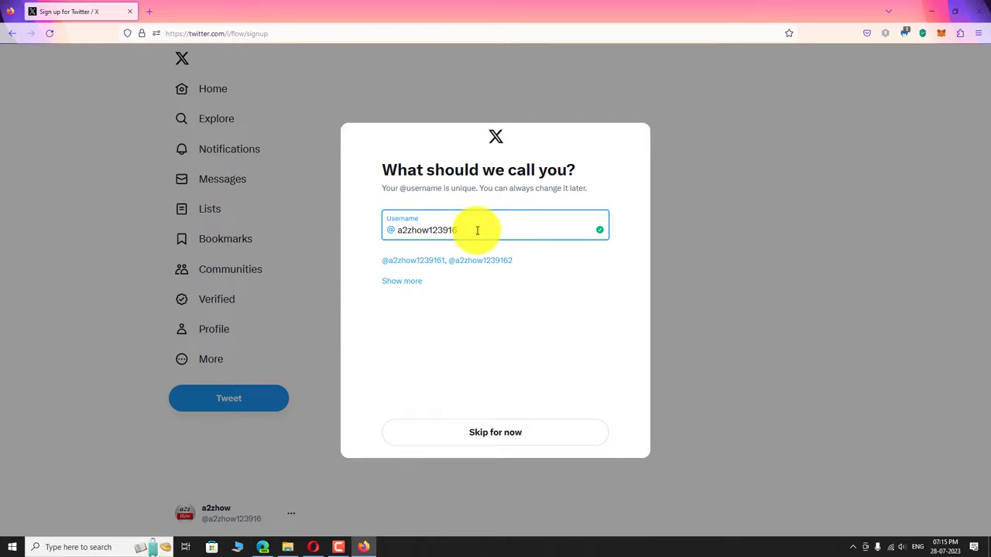
Replace the suggested username with a2zhow_com and continue.
key("BackSpace")
key("BackSpace")
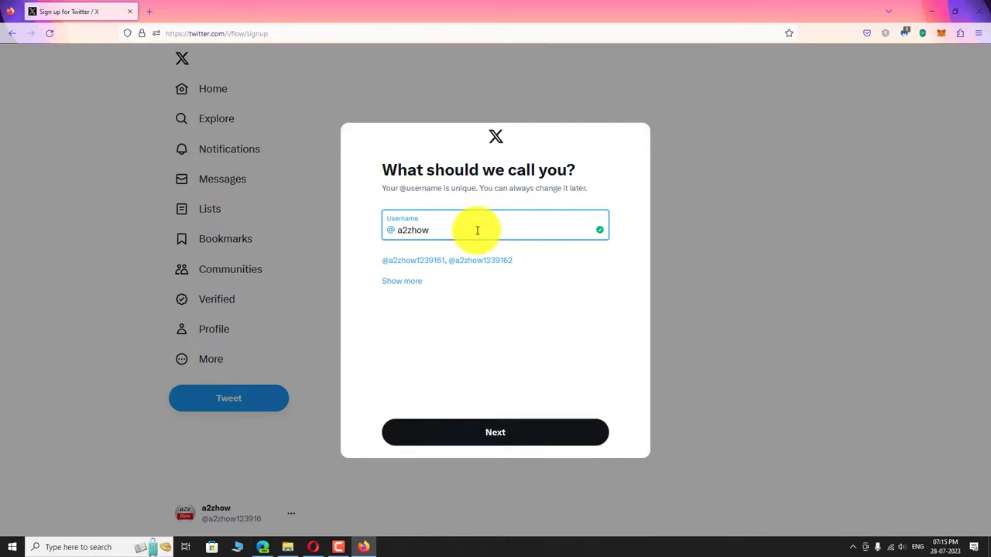
left_click(513, 326)
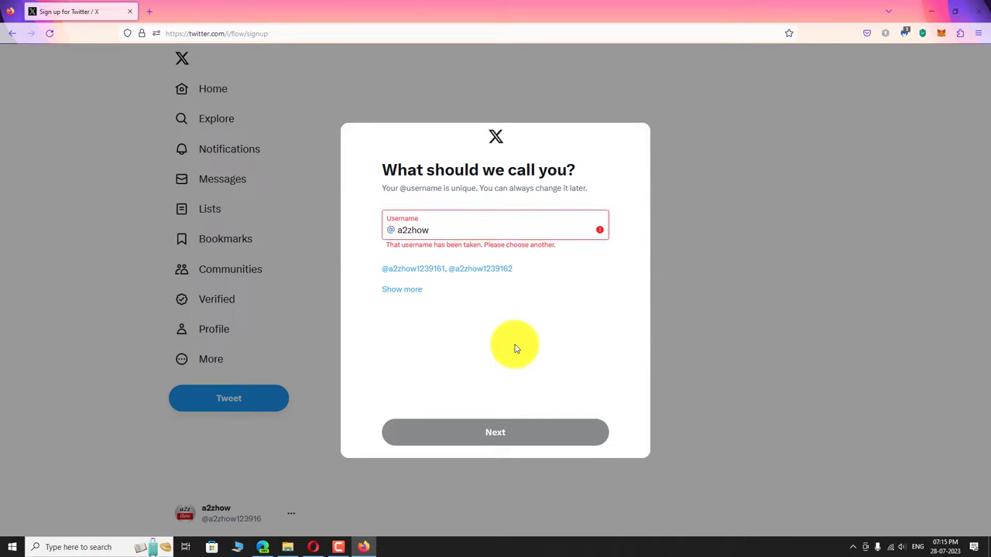
key("shift+Tab")
type("_co")
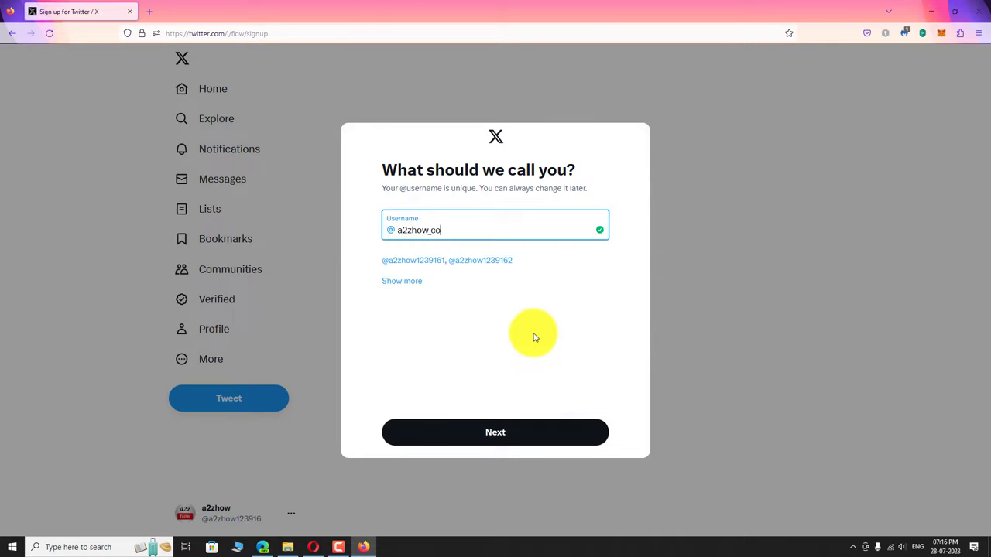
type("m")
left_click(502, 435)
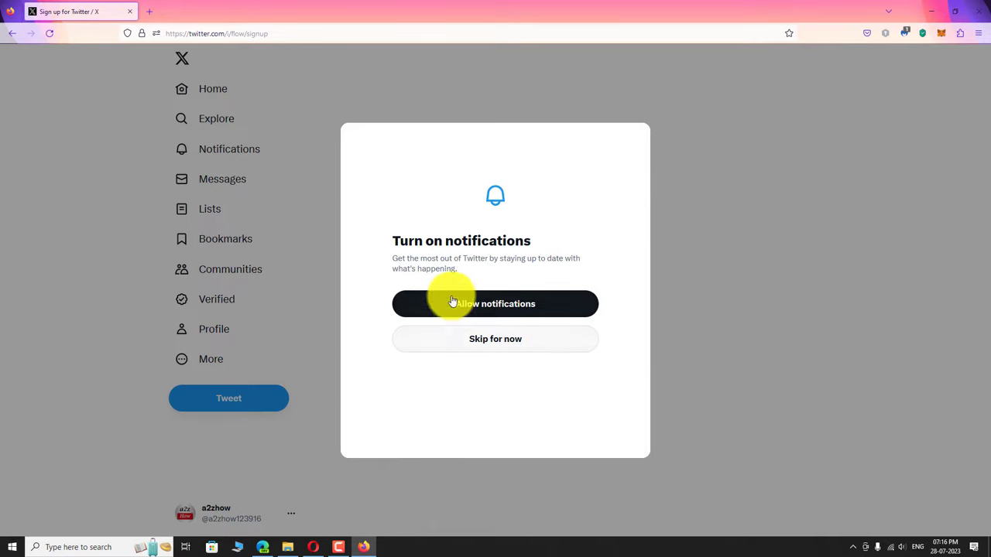
Allow twitter.com to send notifications, and submit English, Hindi, Kannada and Tamil as the spoken languages.
left_click(499, 303)
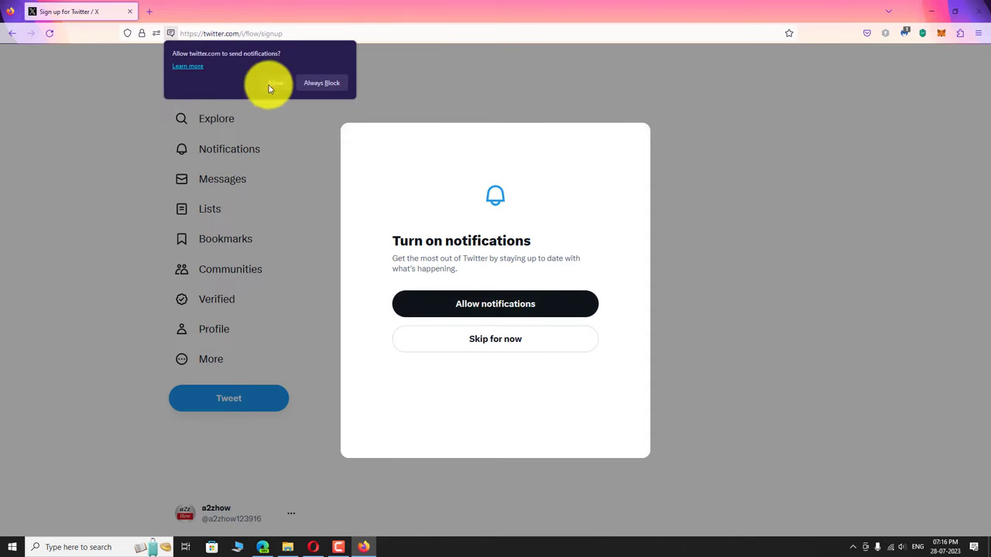
left_click(270, 84)
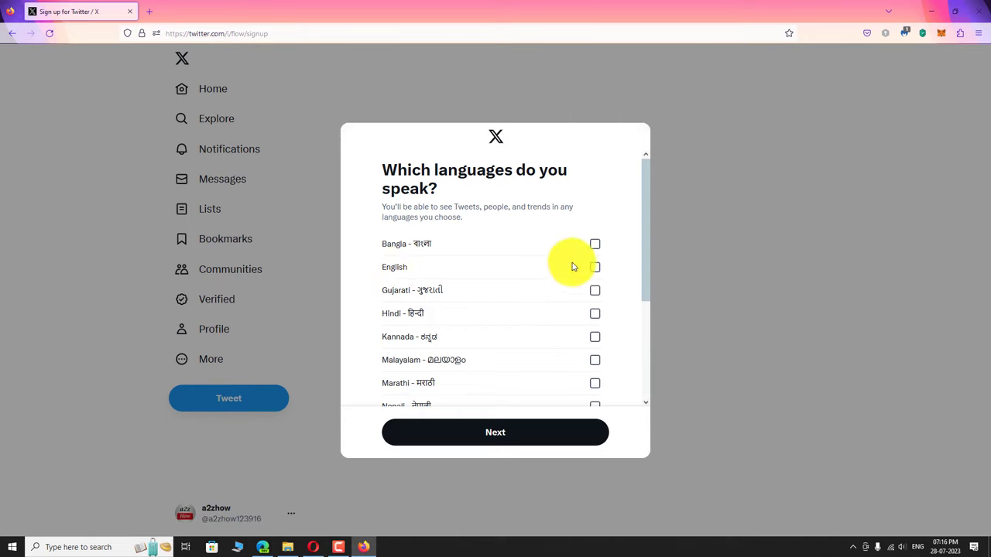
left_click(594, 267)
left_click(595, 313)
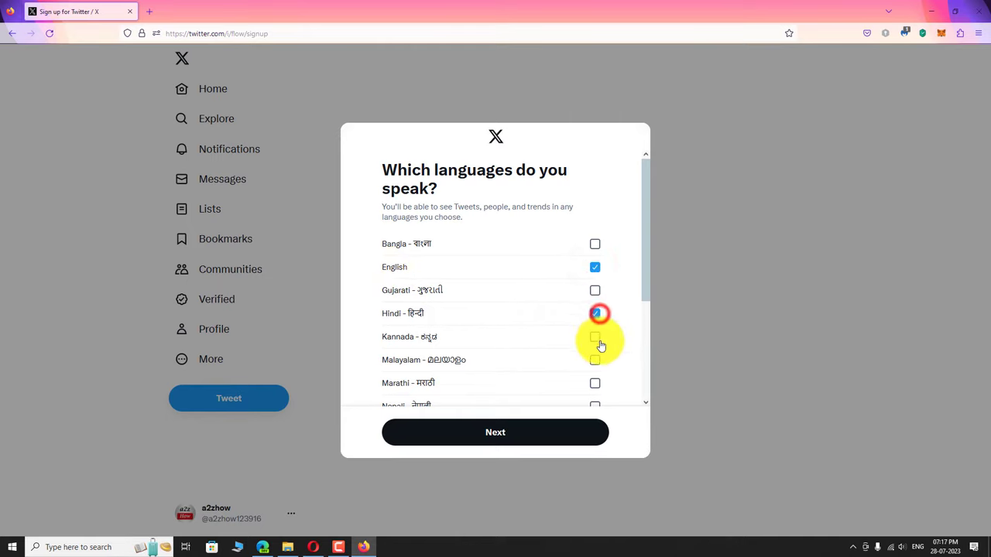
left_click(594, 336)
left_click_drag(646, 240, 642, 330)
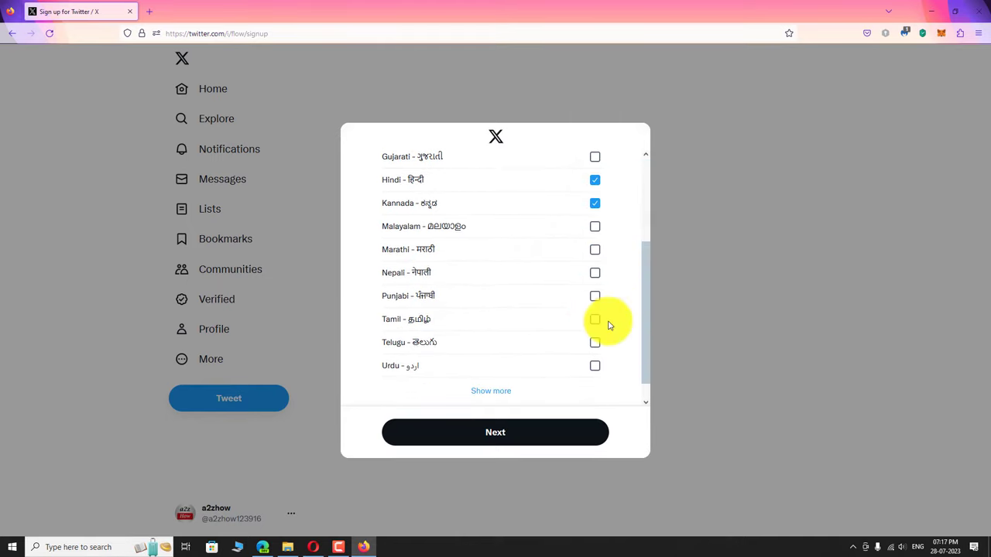
left_click(594, 319)
left_click(489, 438)
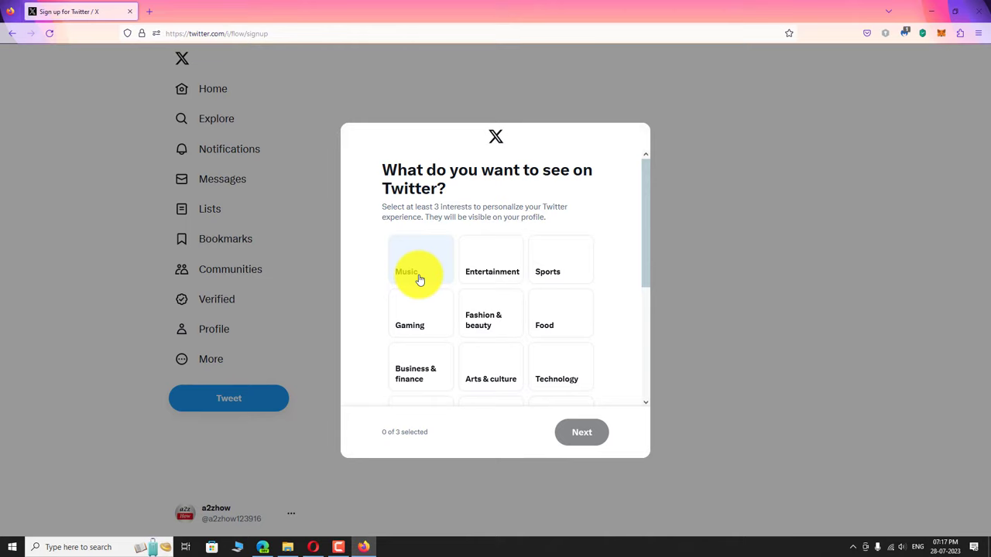
Select Gaming, Technology, Business & finance, Travel and Science as interests and continue.
left_click(419, 317)
left_click(553, 356)
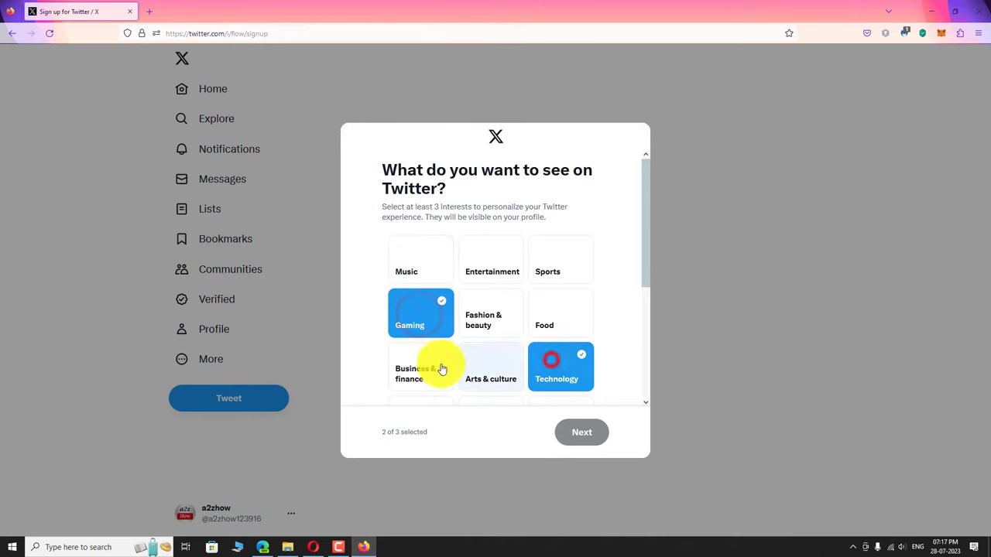
left_click(432, 366)
left_click_drag(649, 213, 642, 310)
left_click(411, 255)
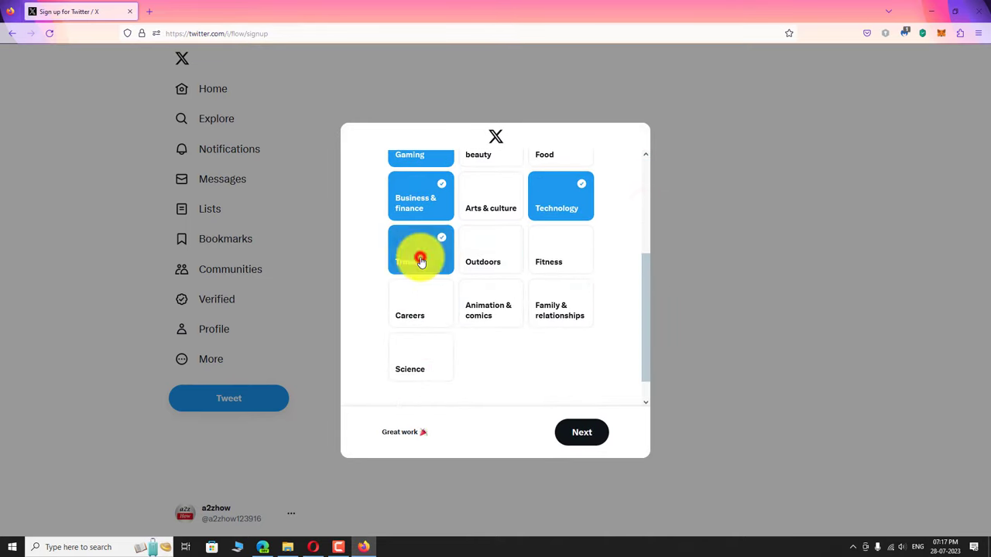
scroll(624, 292, "down", 1)
left_click(434, 336)
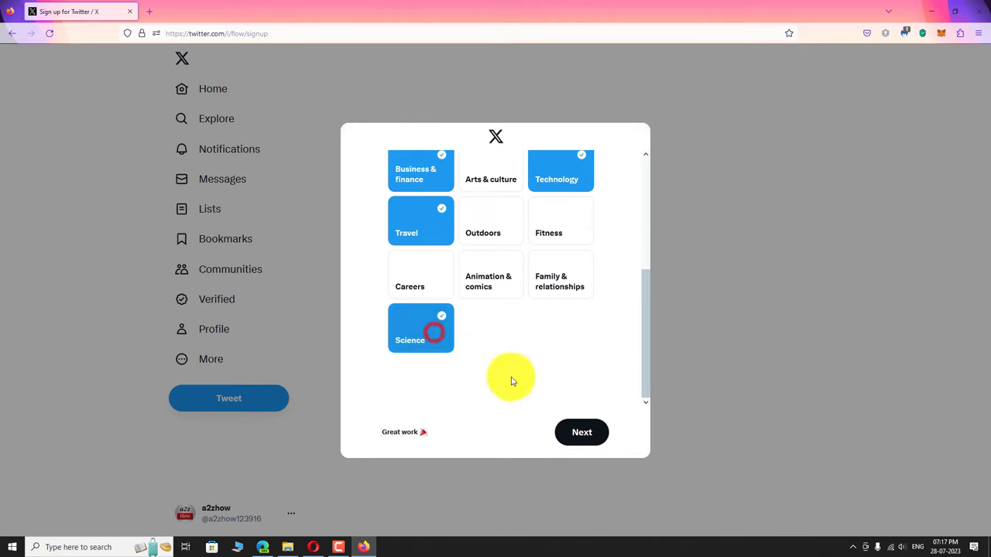
left_click(580, 432)
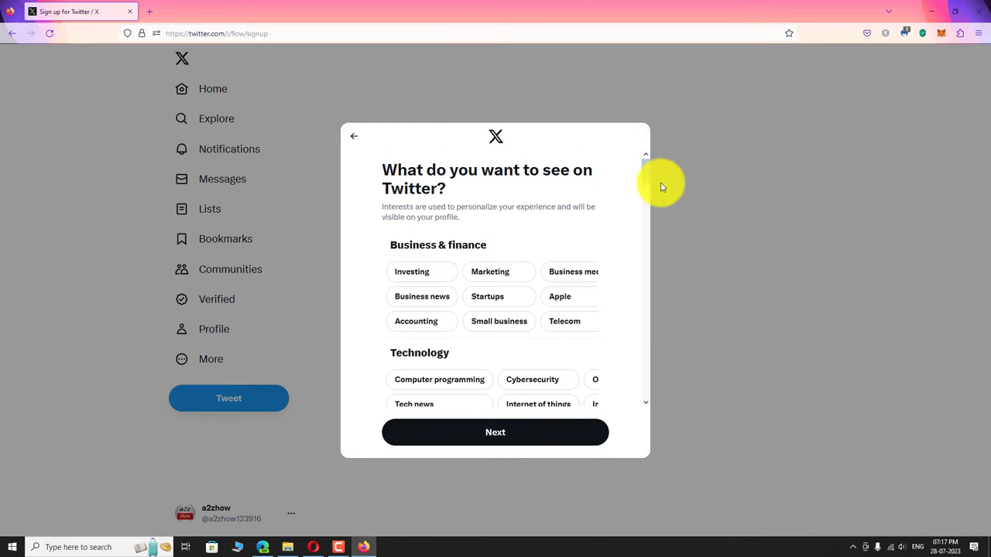
Pick the detailed topics Investing, Startups, Marketing, Cricket and Movies & TV, and continue.
left_click(420, 268)
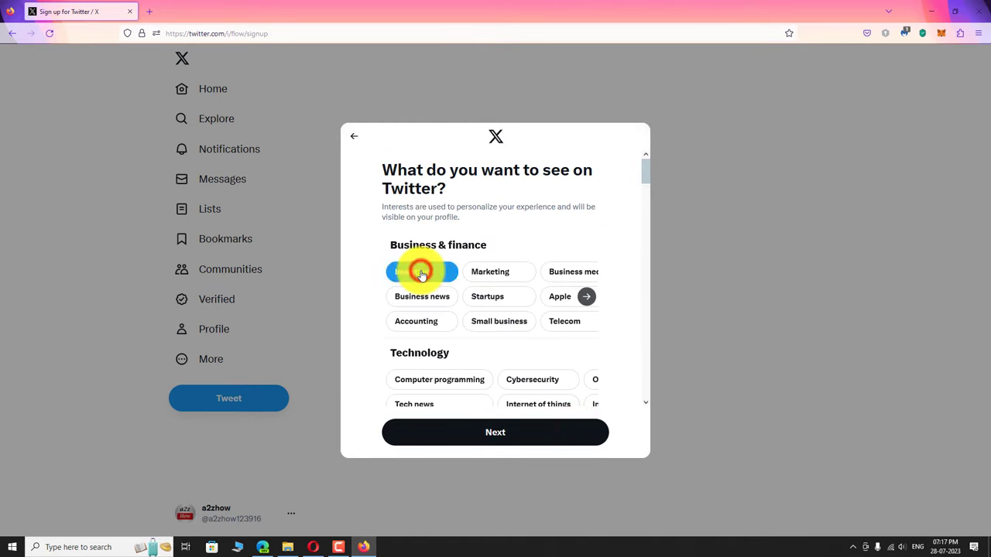
left_click(499, 301)
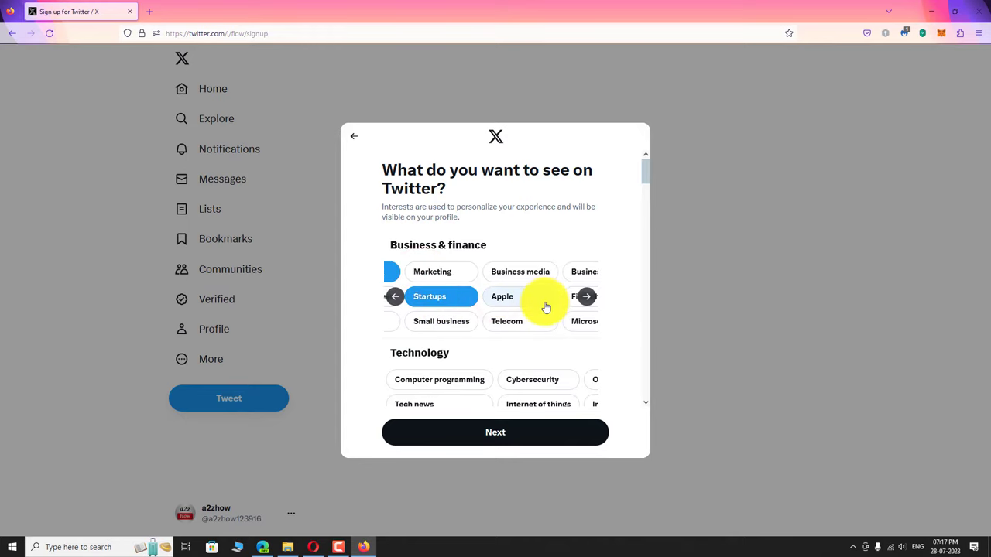
left_click(439, 269)
left_click_drag(642, 170, 642, 232)
scroll(534, 310, "down", 1)
left_click(559, 263)
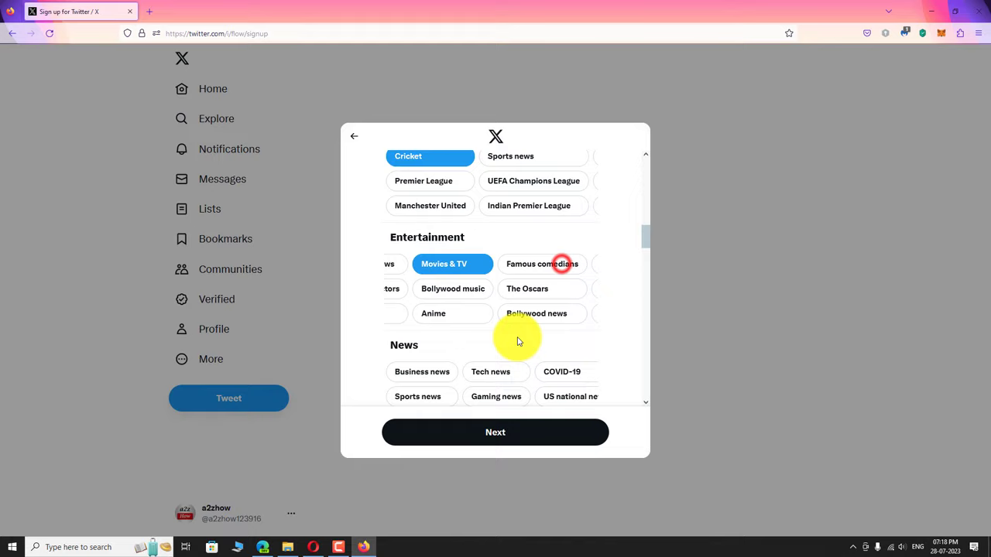
scroll(516, 337, "down", 2)
scroll(516, 337, "down", 2)
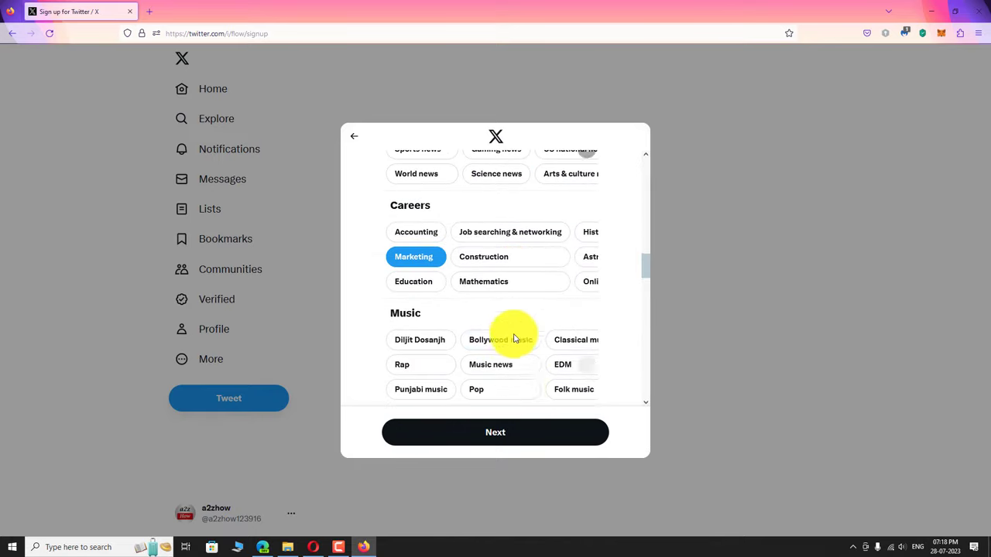
left_click(520, 427)
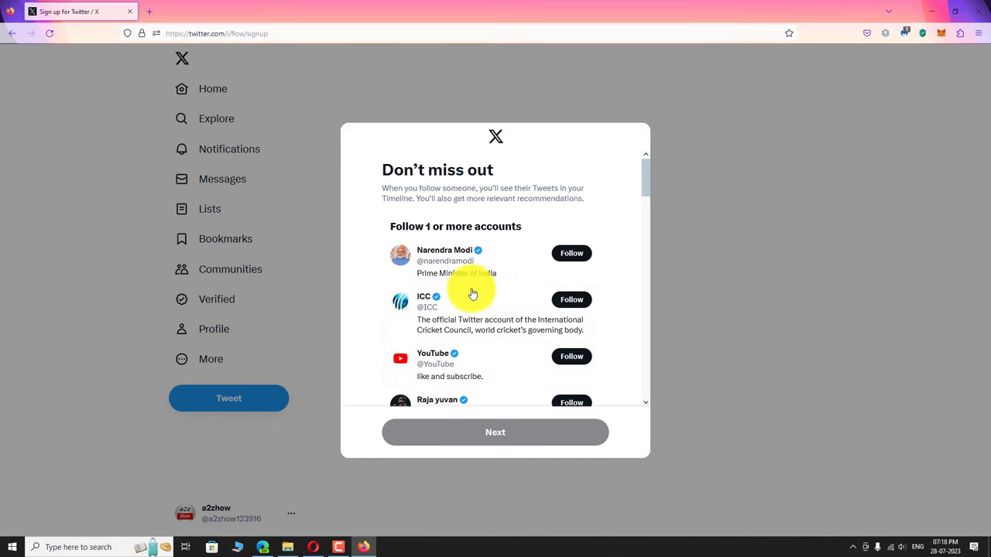
Follow the YouTube account from the suggestions, look through the remaining accounts, and finish the sign-up flow.
left_click(575, 358)
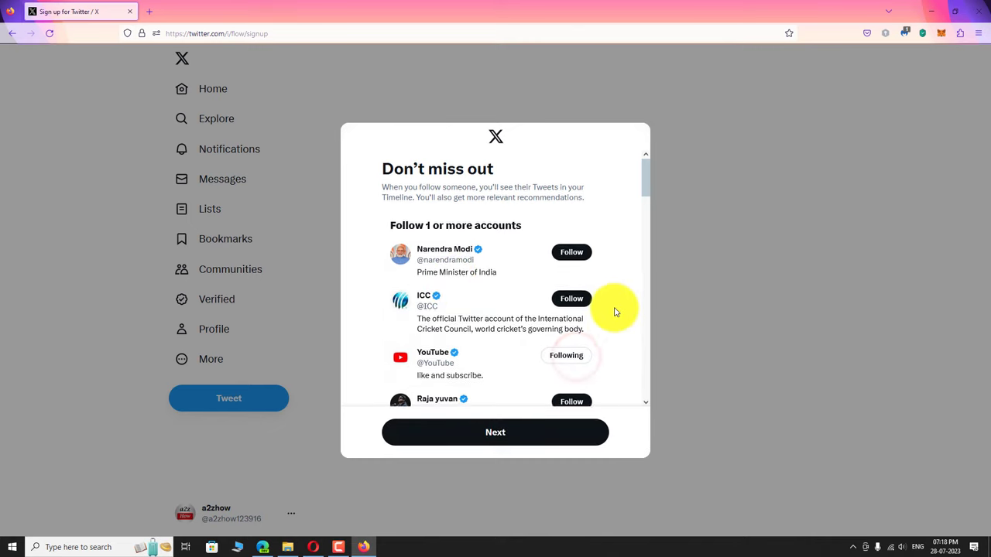
scroll(614, 310, "down", 2)
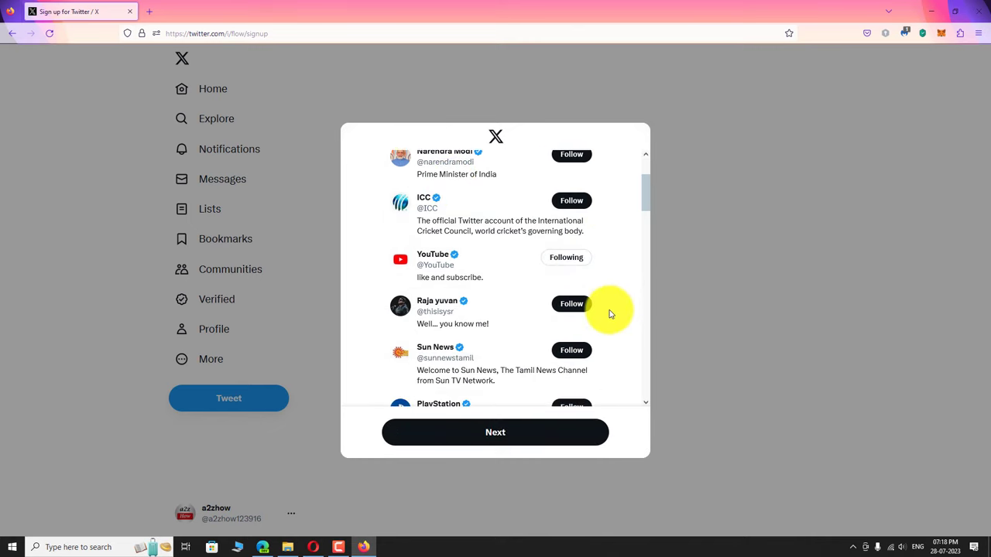
scroll(610, 313, "down", 10)
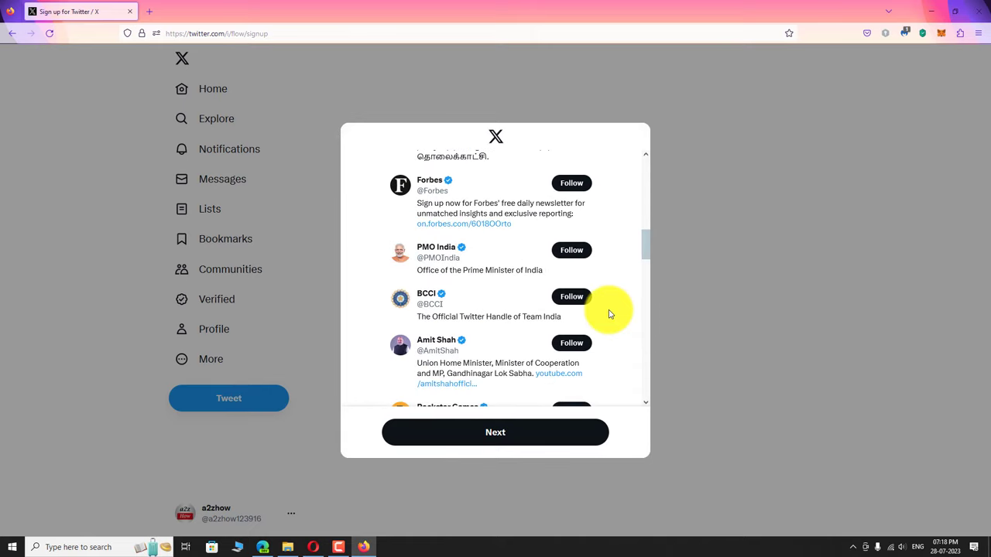
scroll(610, 313, "down", 10)
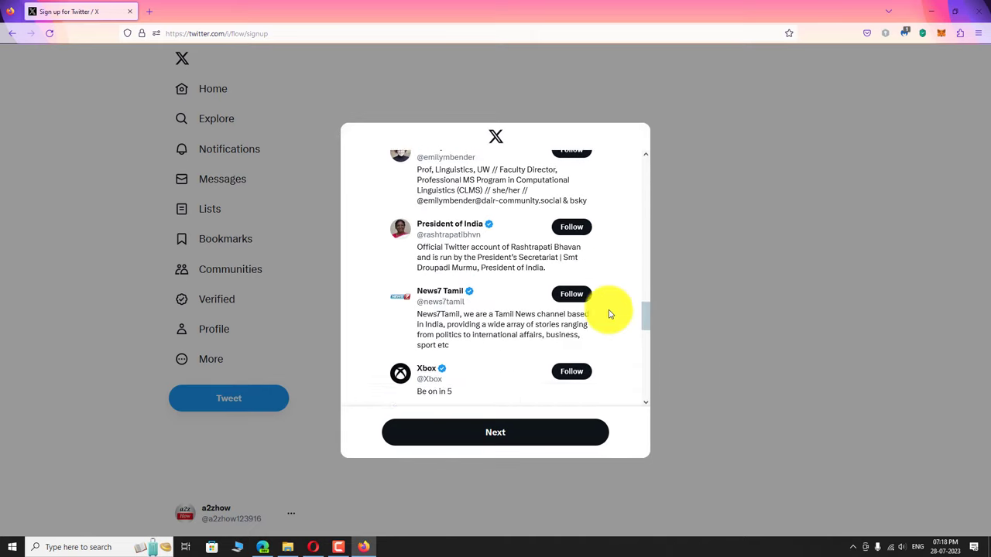
left_click(519, 432)
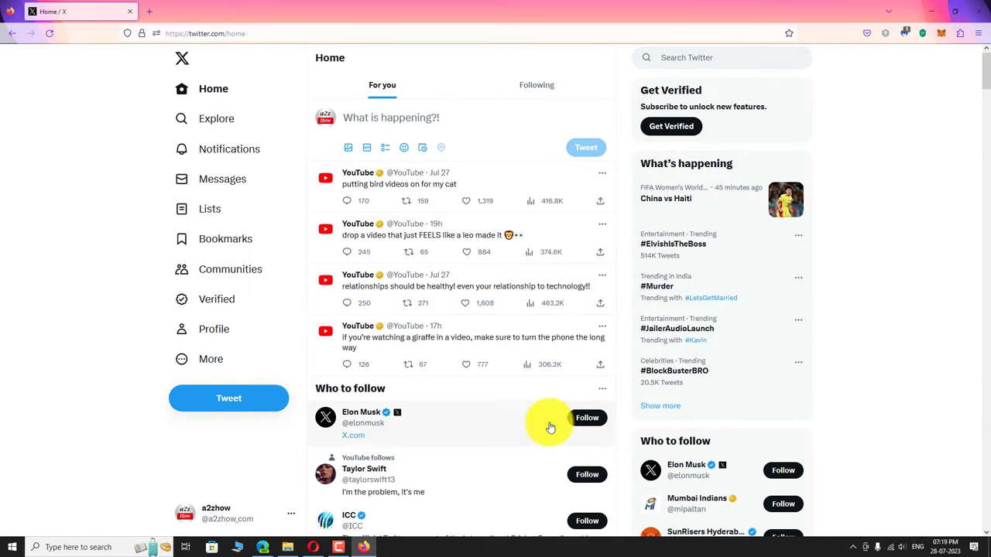
Follow Elon Musk from the home feed's follow suggestions and open the a2zhow account's own profile page.
left_click(584, 419)
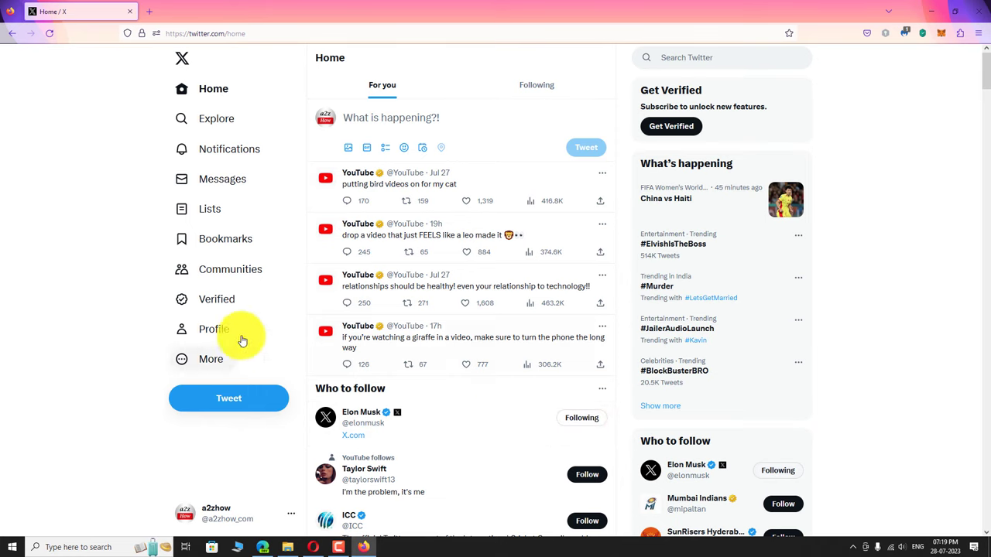
left_click(214, 329)
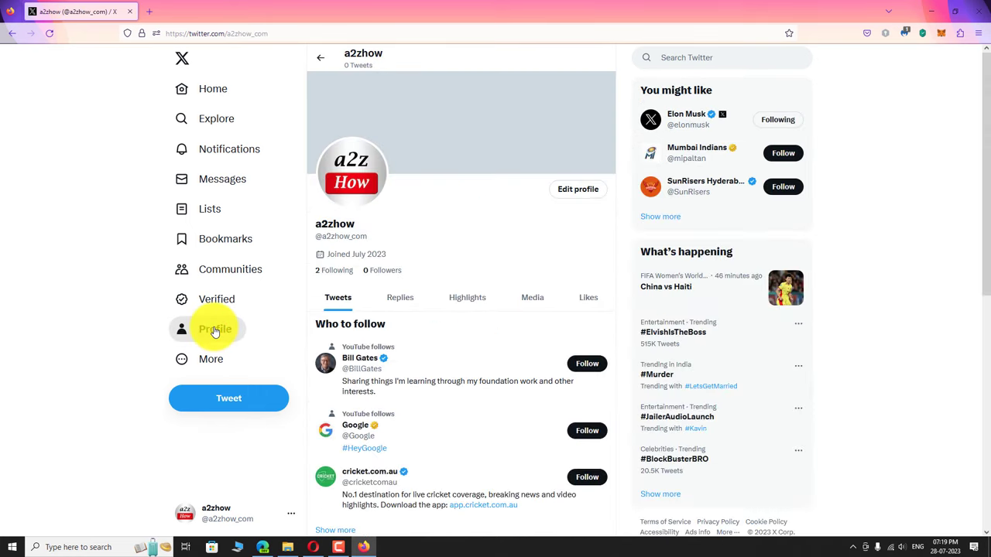